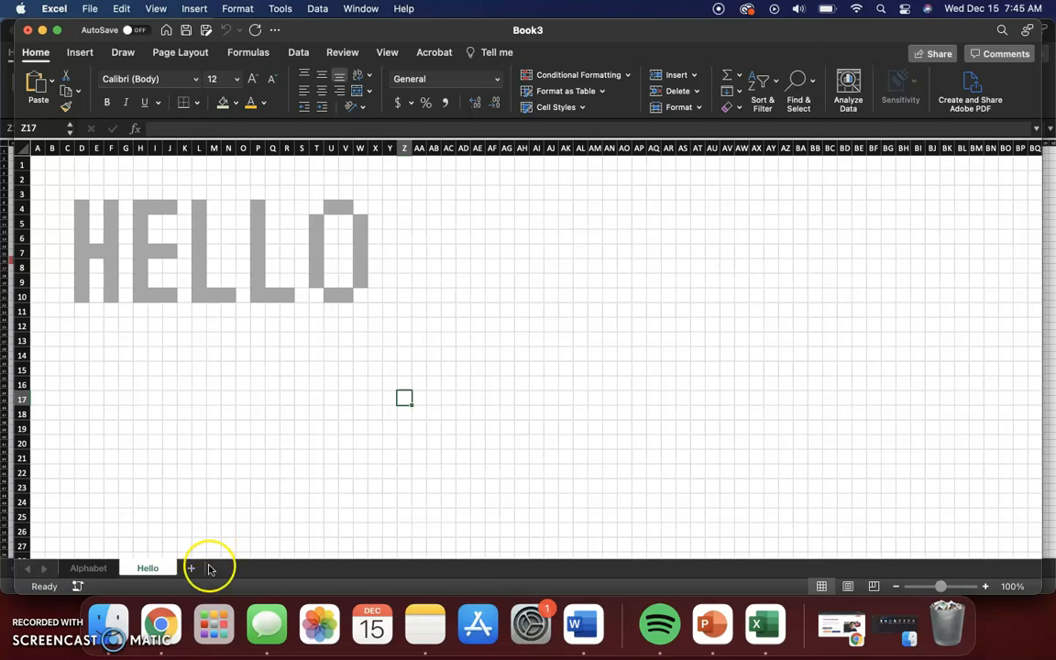
# Step: Add a new worksheet and resize all its columns and rows into a grid of small square cells
pyautogui.click(191, 569)
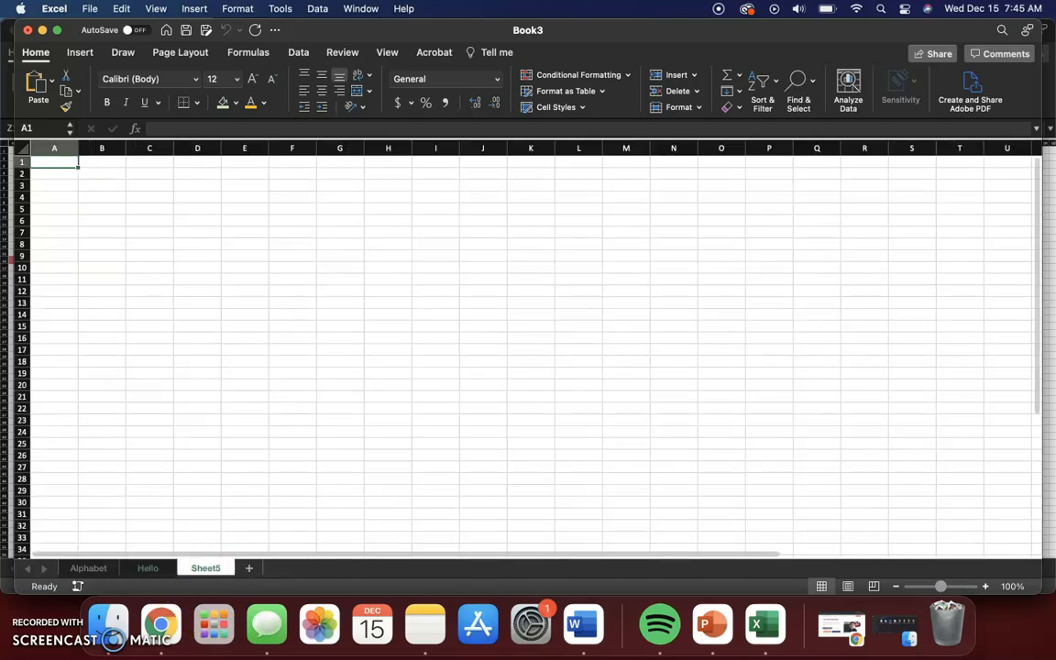
pyautogui.click(22, 148)
pyautogui.moveTo(78, 148); pyautogui.dragTo(24, 169)
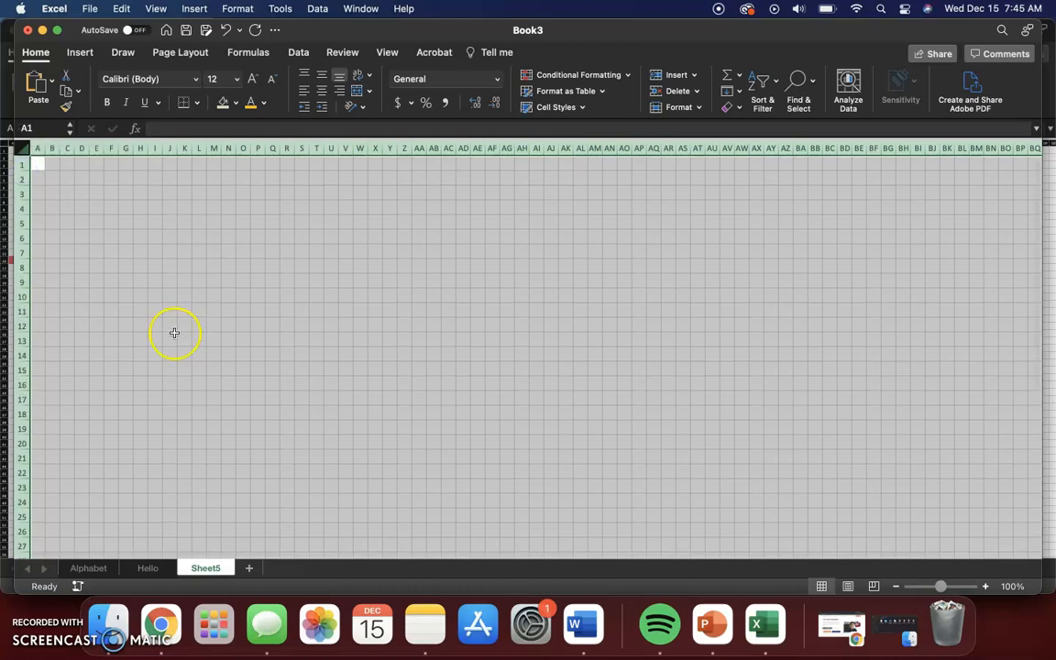
pyautogui.click(139, 208)
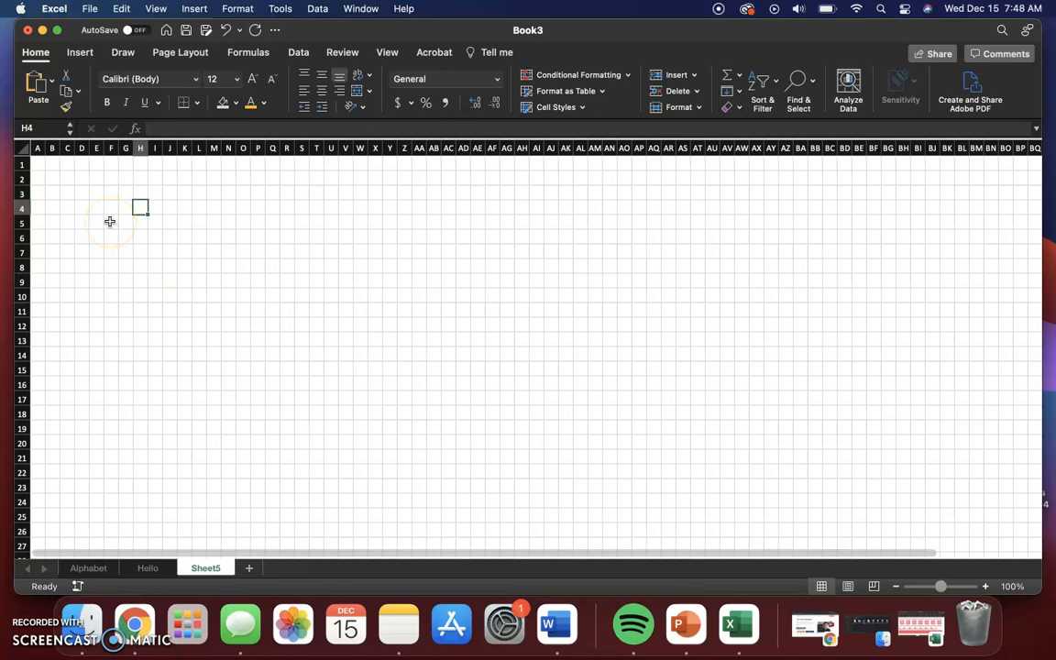
# Step: Fill a symmetrical heart shape spanning columns F to N and rows 4 to 11 with light green
pyautogui.moveTo(109, 220); pyautogui.dragTo(127, 264)
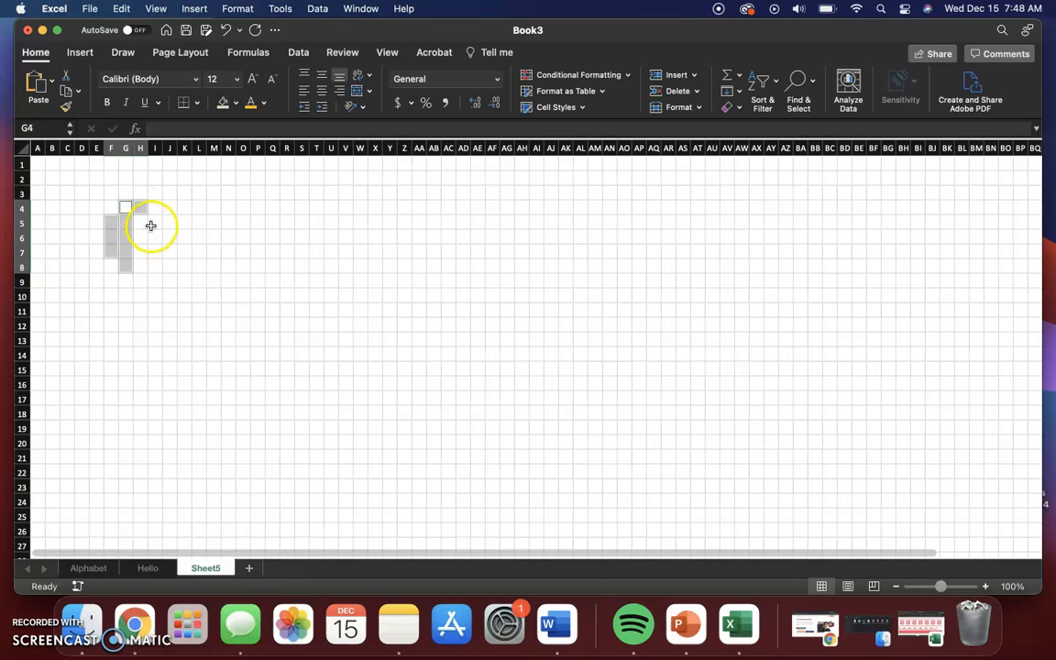
pyautogui.moveTo(141, 207); pyautogui.dragTo(141, 226)
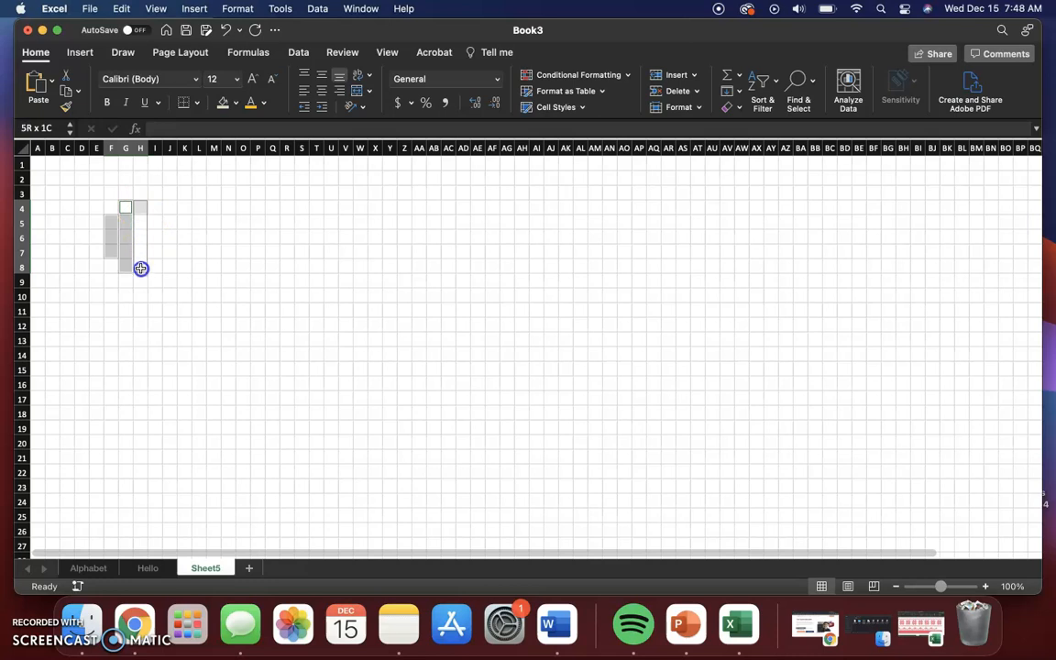
pyautogui.moveTo(140, 280); pyautogui.dragTo(140, 280)
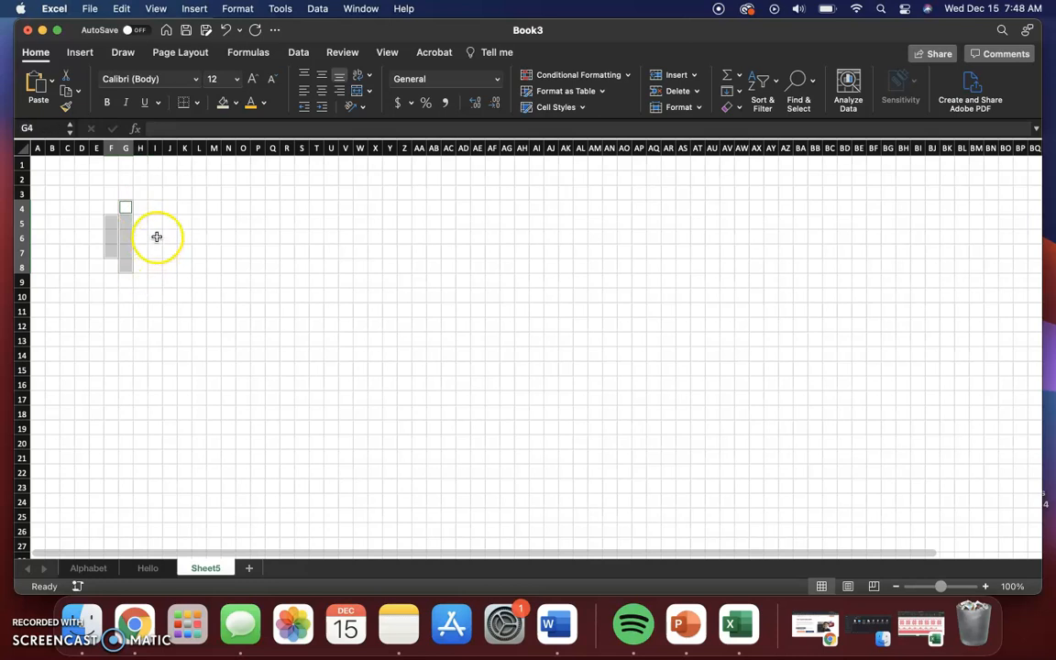
pyautogui.moveTo(140, 206); pyautogui.dragTo(144, 279)
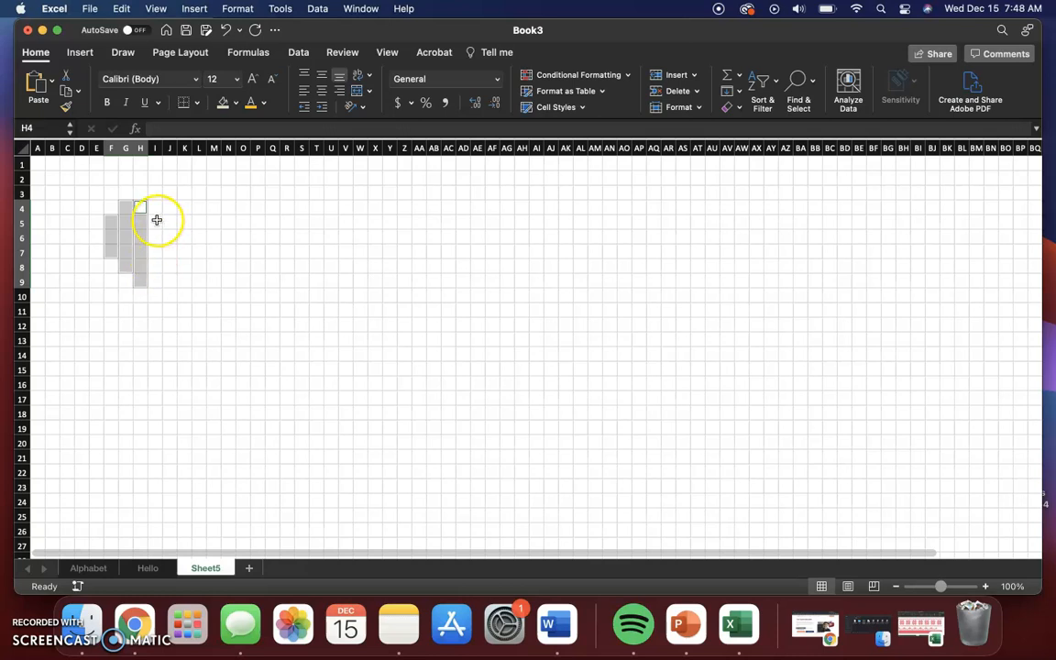
pyautogui.keyDown('super'); pyautogui.click(155, 225); pyautogui.keyUp('super')
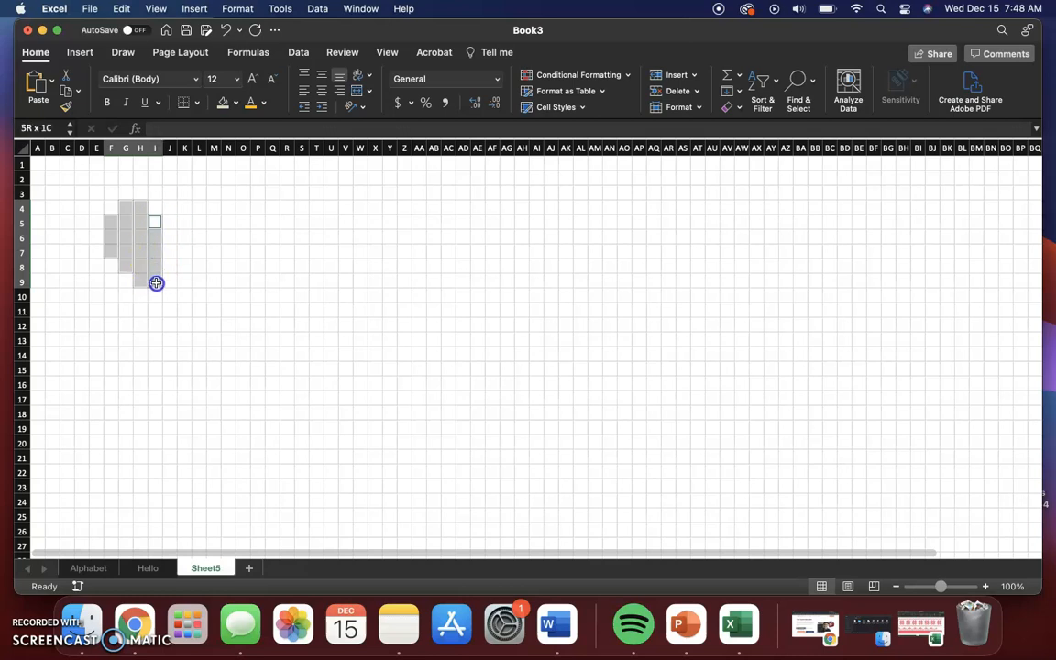
pyautogui.moveTo(169, 235); pyautogui.dragTo(169, 309)
pyautogui.moveTo(185, 222); pyautogui.dragTo(187, 291)
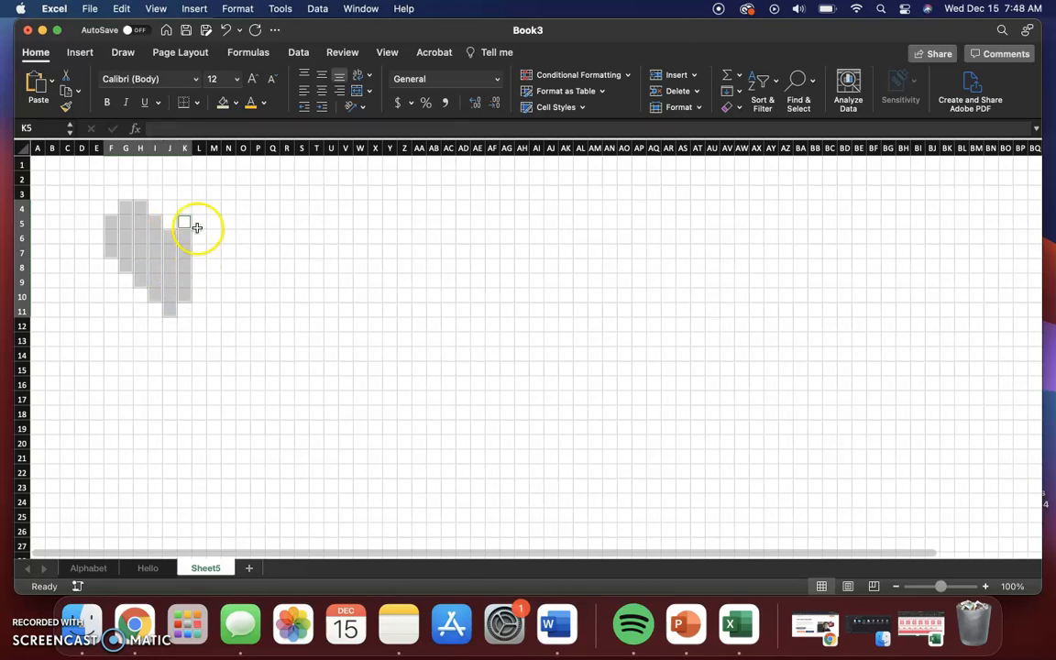
pyautogui.moveTo(198, 205); pyautogui.dragTo(204, 280)
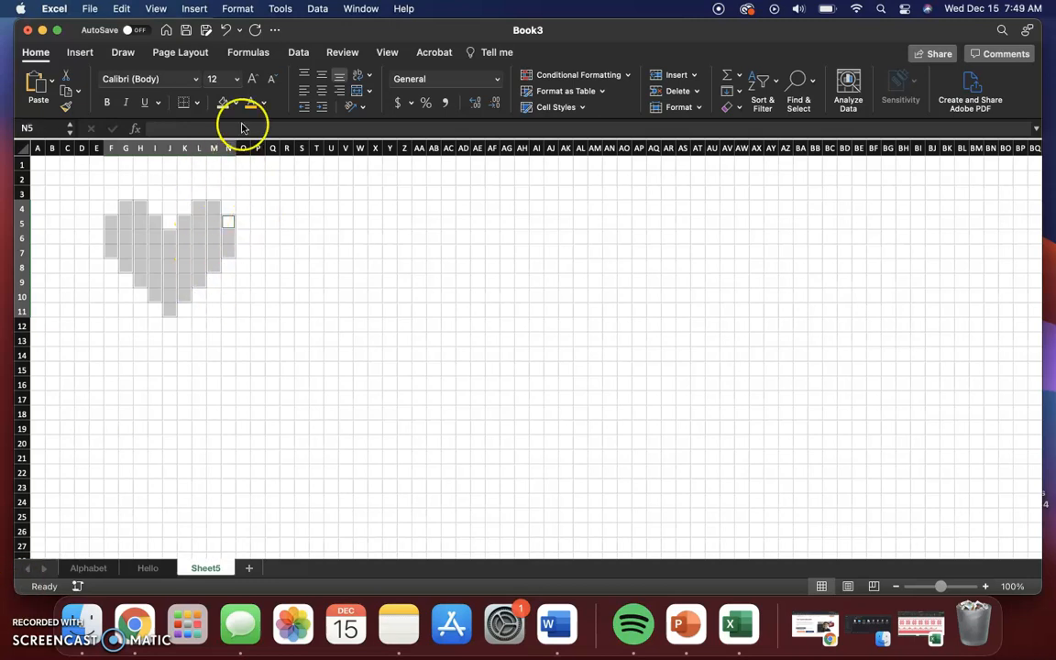
pyautogui.click(236, 101)
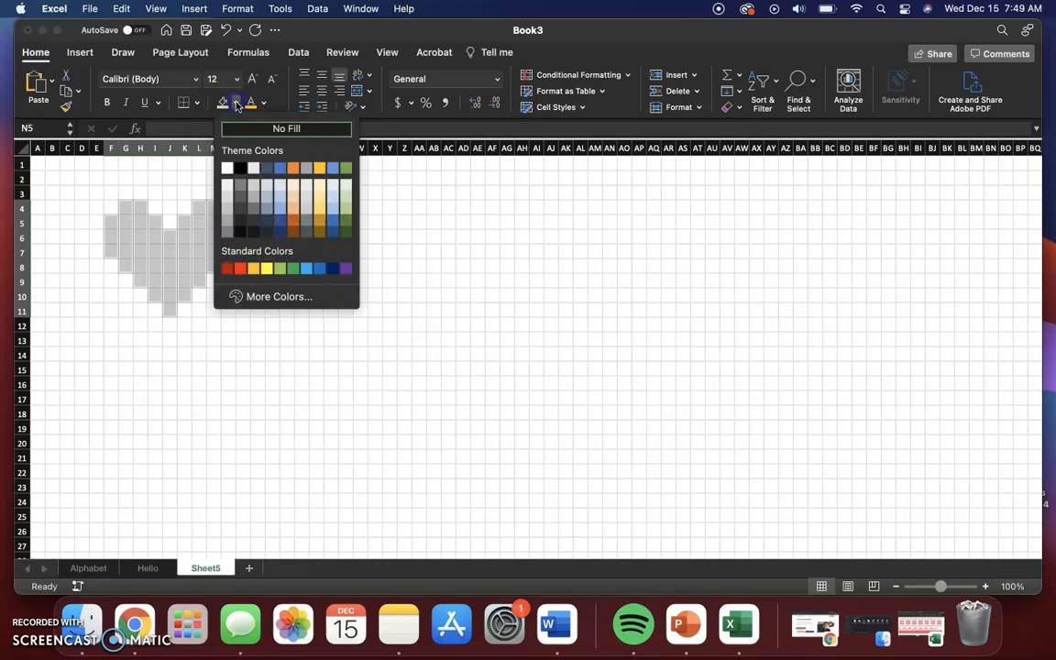
pyautogui.click(346, 205)
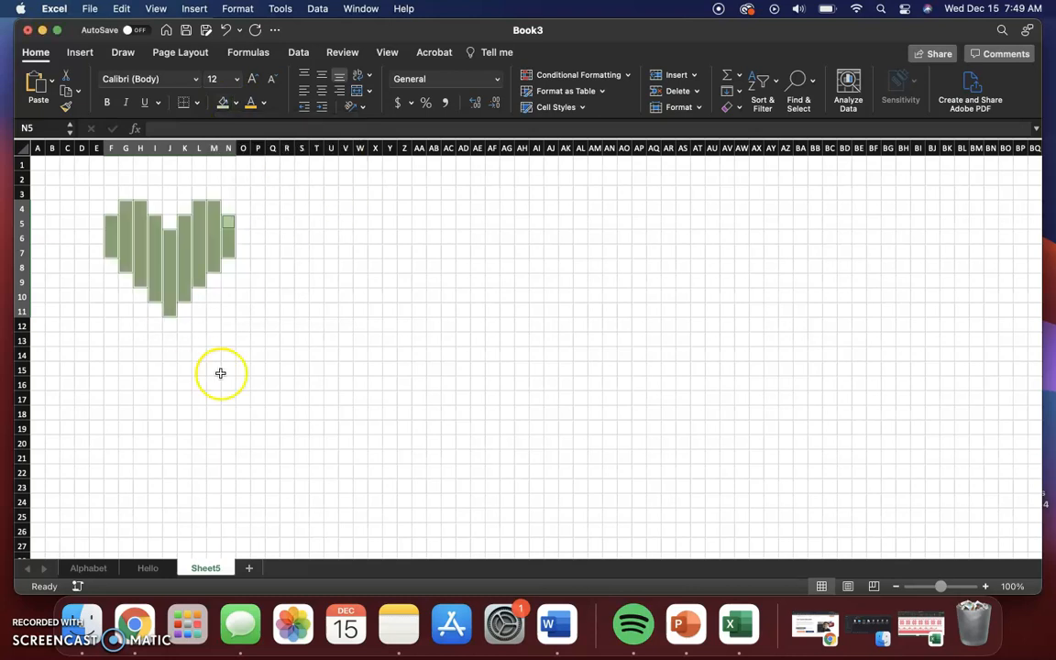
pyautogui.click(318, 296)
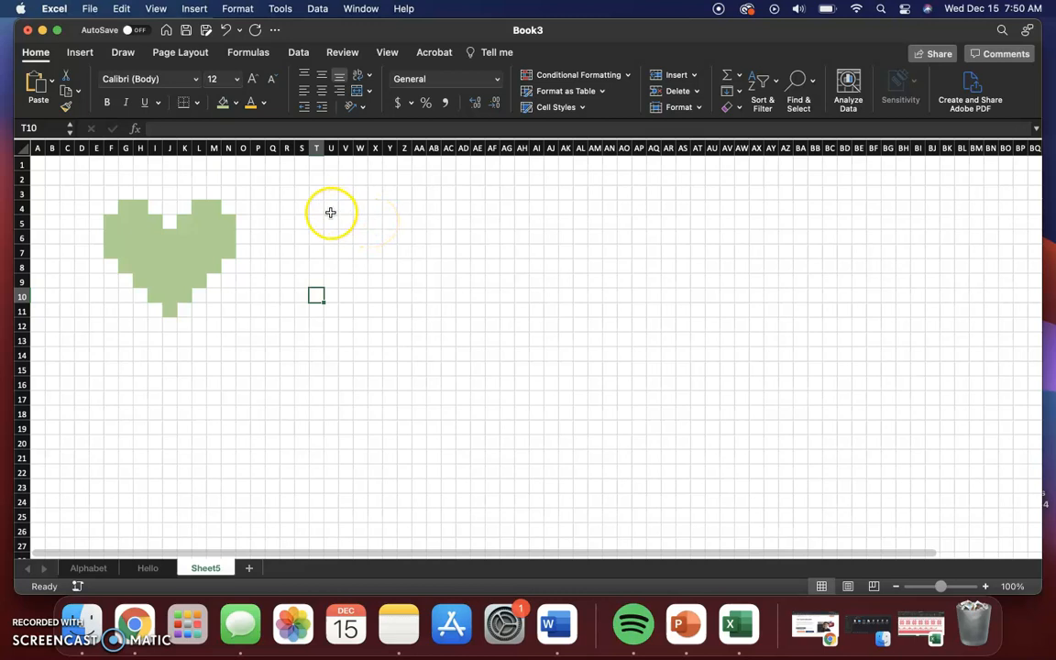
# Step: Fill an eight-petal snowflake pattern beside the heart, spanning columns U to AG from row 2 down, with the same light green
pyautogui.moveTo(330, 220); pyautogui.dragTo(357, 219)
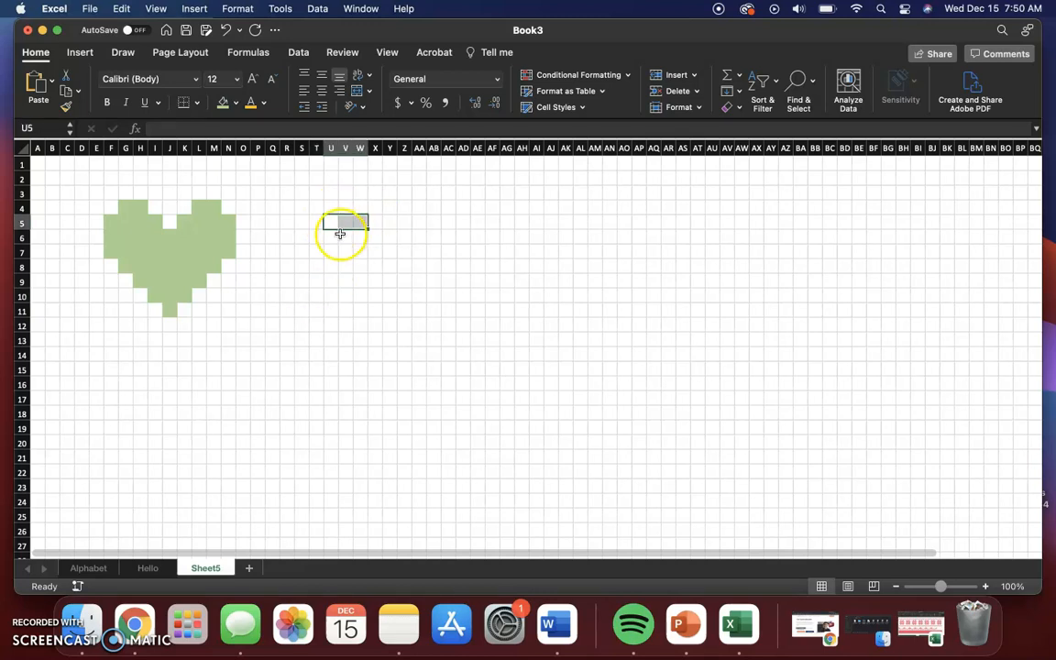
pyautogui.moveTo(344, 238); pyautogui.dragTo(387, 254)
pyautogui.moveTo(373, 206)
pyautogui.mouseDown()
pyautogui.moveTo(377, 177)
pyautogui.moveTo(391, 193)
pyautogui.moveTo(390, 217)
pyautogui.moveTo(405, 208)
pyautogui.moveTo(405, 276)
pyautogui.moveTo(425, 259)
pyautogui.moveTo(415, 255)
pyautogui.moveTo(420, 265)
pyautogui.mouseUp()
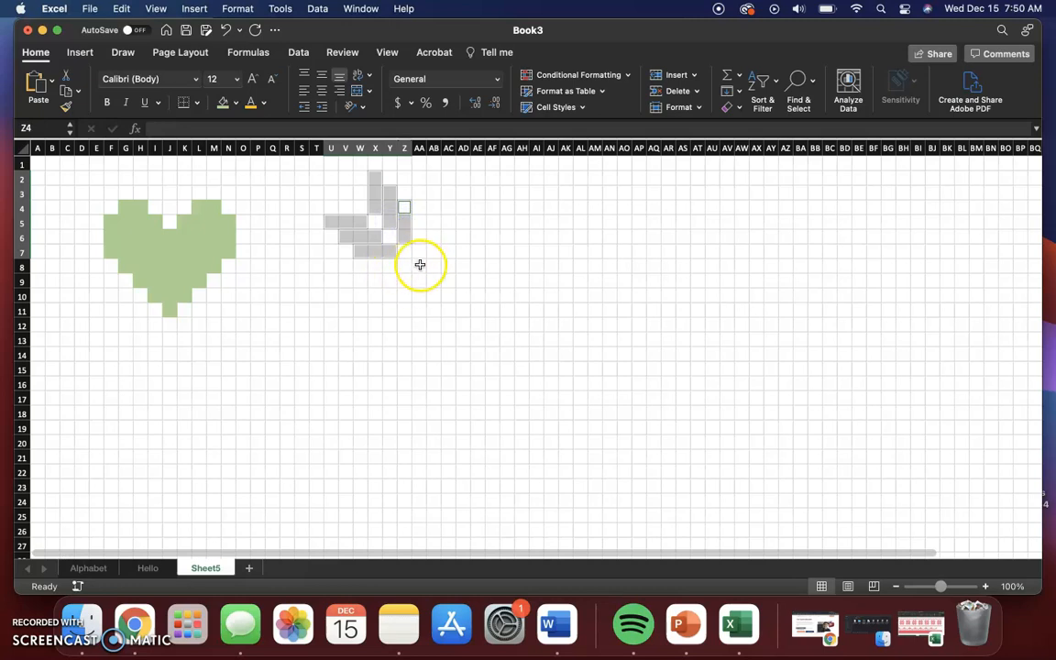
pyautogui.keyDown('super'); pyautogui.click(420, 252); pyautogui.keyUp('super')
pyautogui.keyDown('super'); pyautogui.click(406, 267); pyautogui.keyUp('super')
pyautogui.keyDown('super'); pyautogui.click(415, 277); pyautogui.keyUp('super')
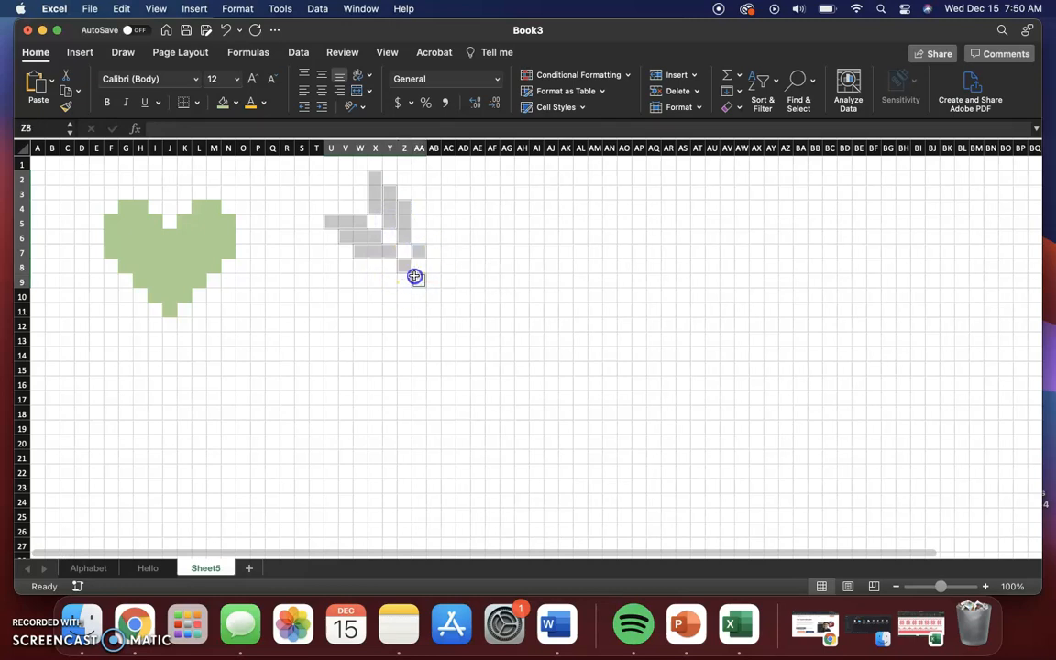
pyautogui.keyDown('super'); pyautogui.click(433, 266); pyautogui.keyUp('super')
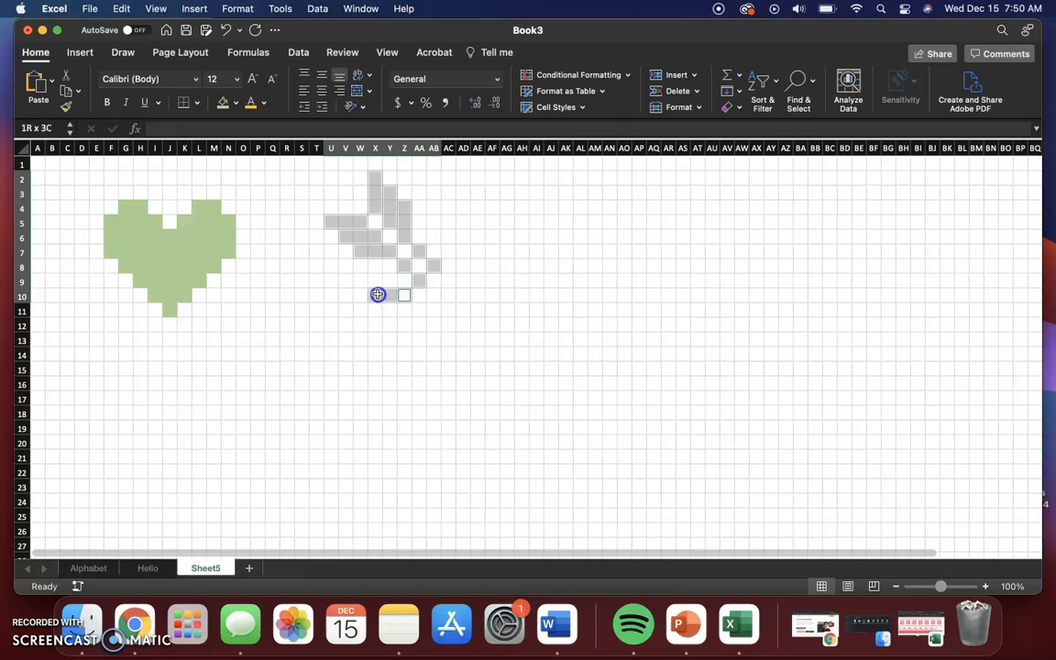
pyautogui.moveTo(394, 306); pyautogui.dragTo(360, 308)
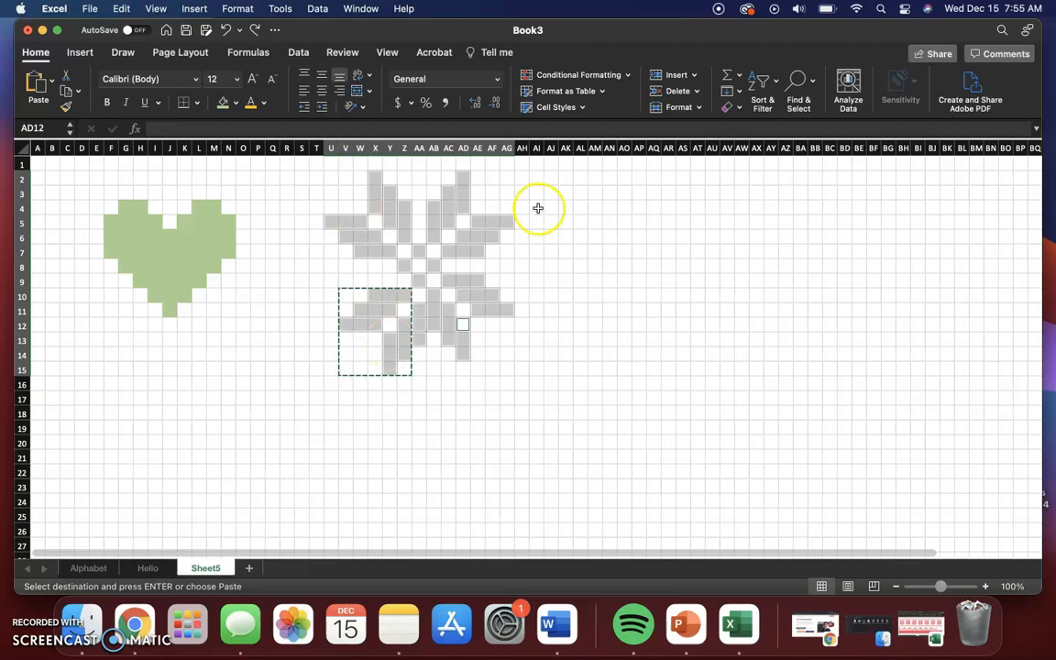
pyautogui.click(235, 102)
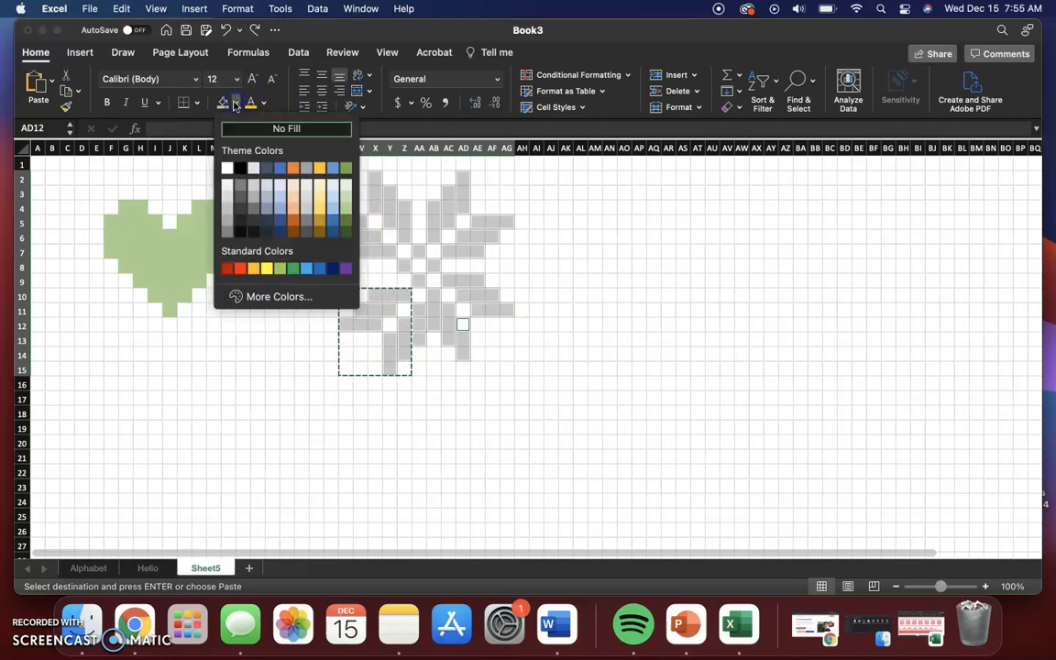
pyautogui.click(348, 212)
pyautogui.click(331, 309)
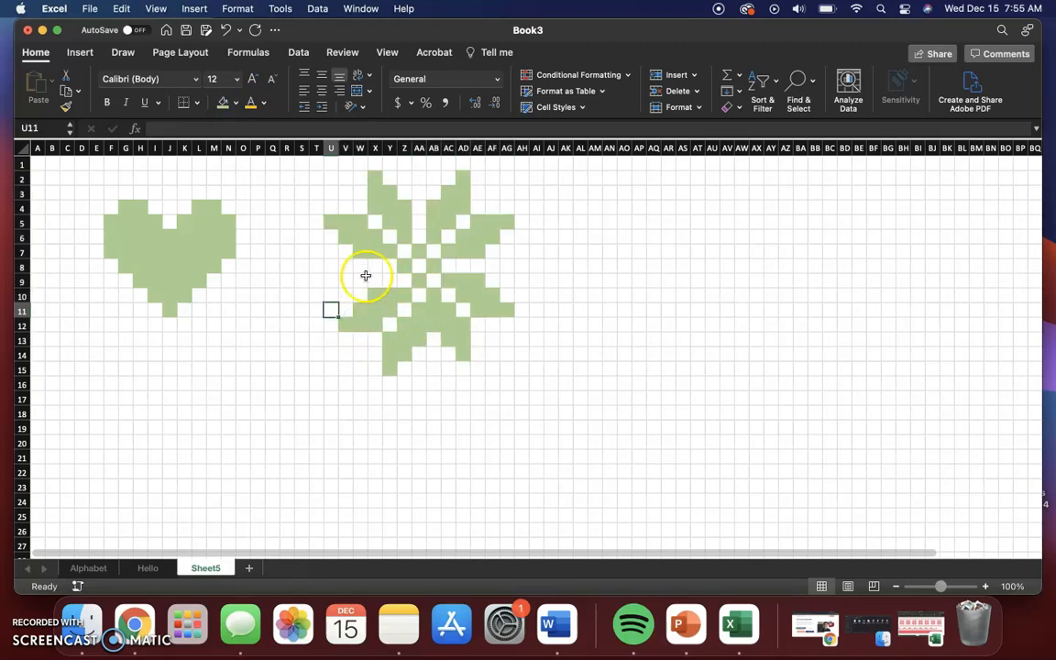
# Step: Realign the snowflake's lower-left petals by copying V10:AA15 and pasting it at U9
pyautogui.moveTo(345, 292); pyautogui.dragTo(411, 366)
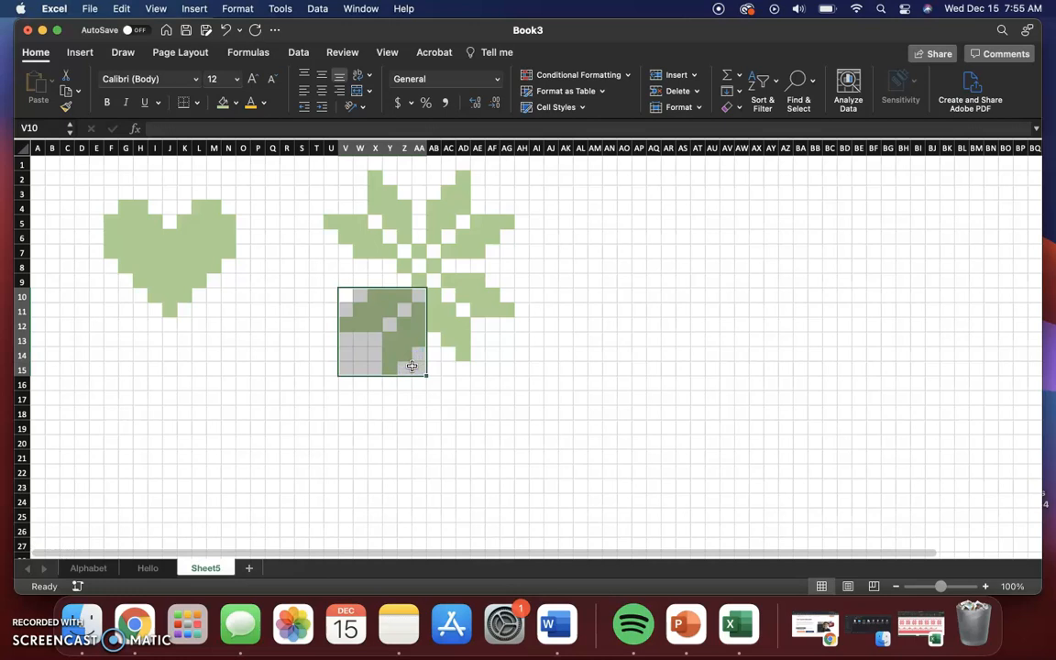
pyautogui.press('super+c')
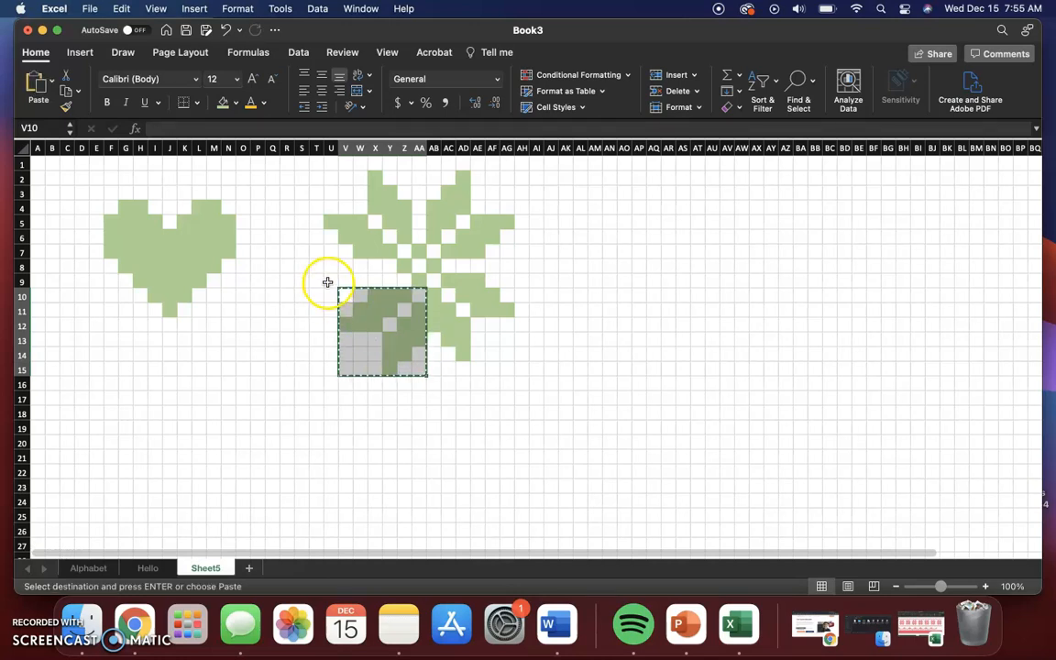
pyautogui.click(330, 281)
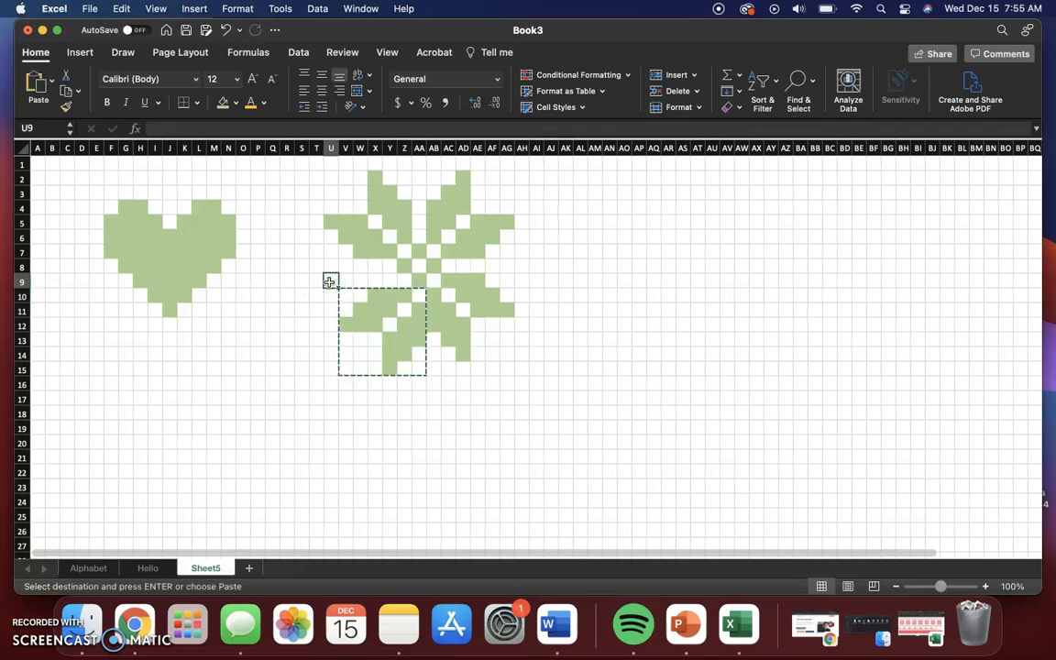
pyautogui.press('Return')
pyautogui.click(362, 401)
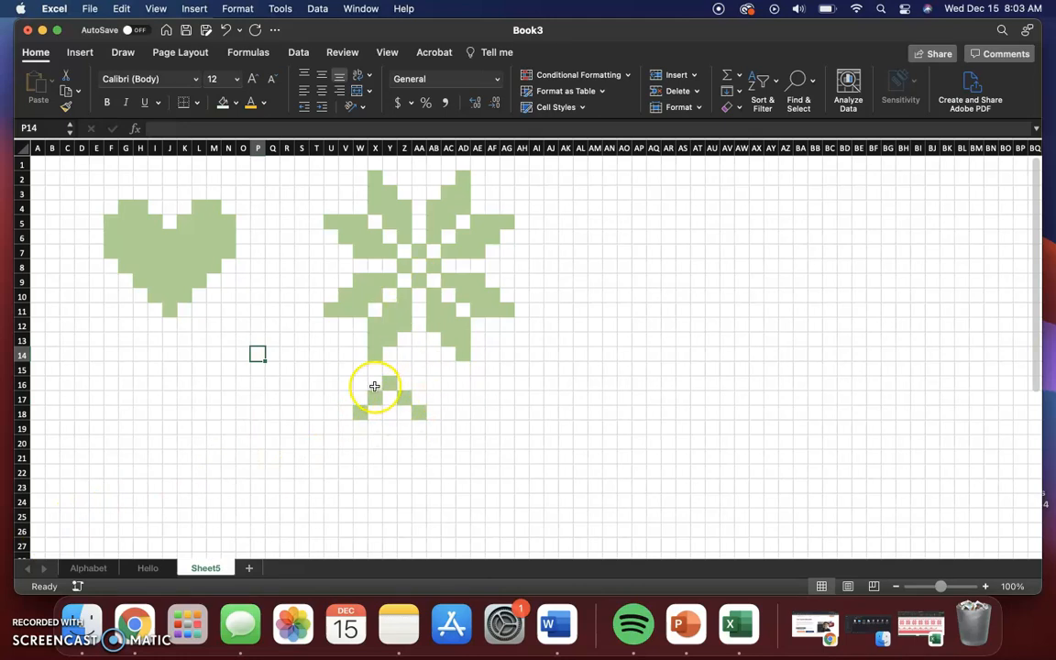
# Step: Copy the zigzag unit X16:AA18 and paste it repeatedly end to end from AB16 through AZ16
pyautogui.click(374, 382)
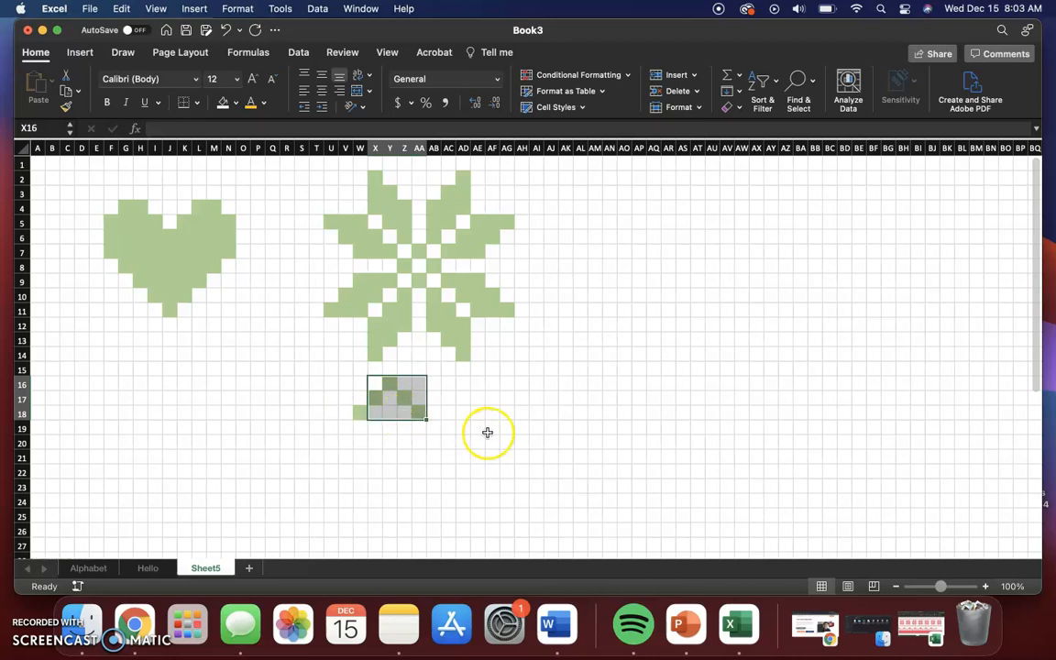
pyautogui.press('super+c')
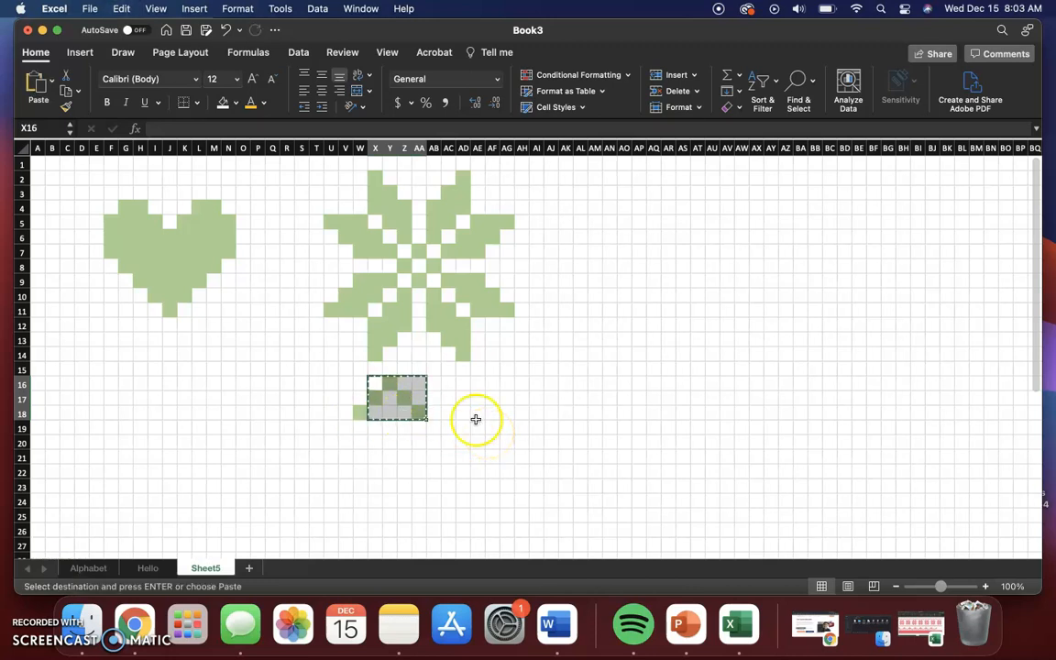
pyautogui.click(436, 383)
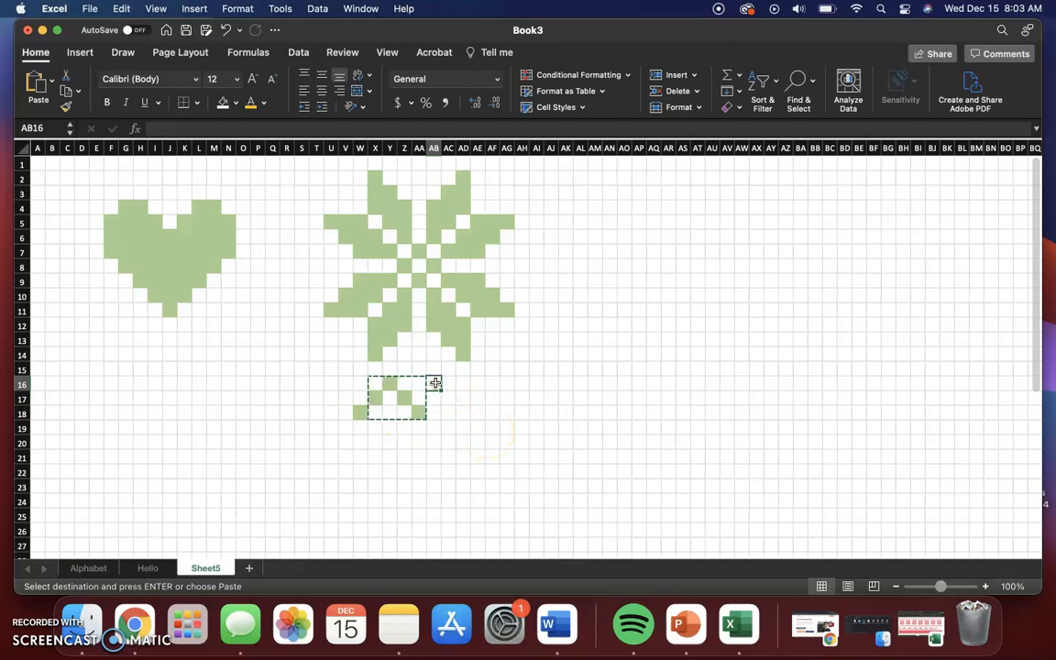
pyautogui.press('super+v')
pyautogui.click(494, 384)
pyautogui.press('super+v')
pyautogui.click(551, 383)
pyautogui.press('super+v')
pyautogui.click(610, 383)
pyautogui.press('super+v')
pyautogui.click(668, 383)
pyautogui.press('super+v')
pyautogui.click(726, 384)
pyautogui.press('super+v')
pyautogui.click(785, 384)
pyautogui.press('super+v')
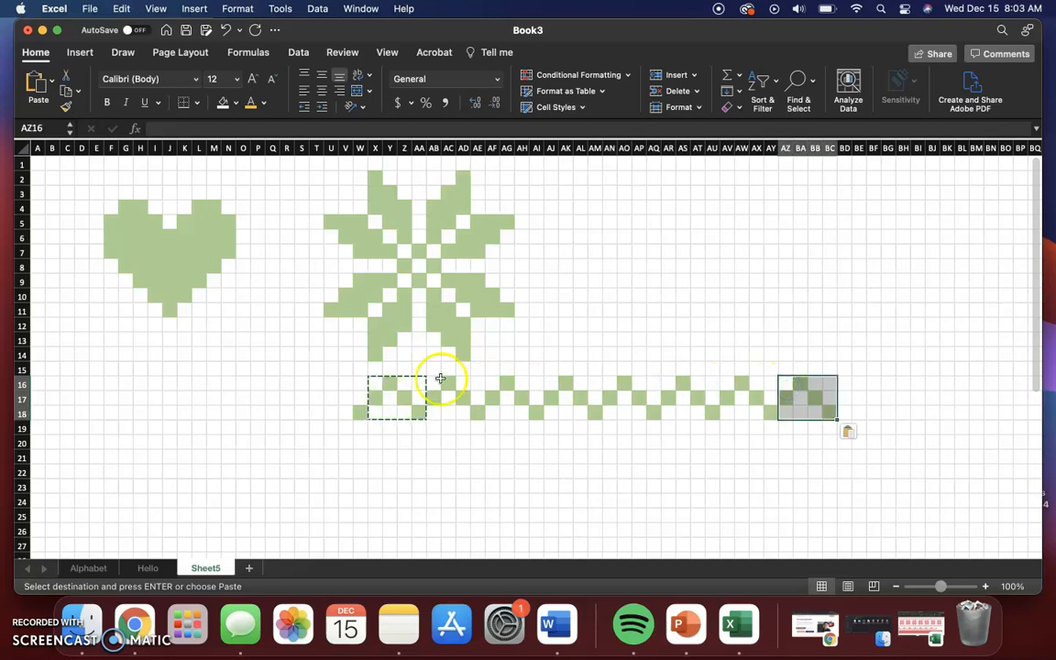
# Step: Extend the zigzag border back to column P with copies of its repeat unit, and clear the stray fill from S17
pyautogui.click(302, 383)
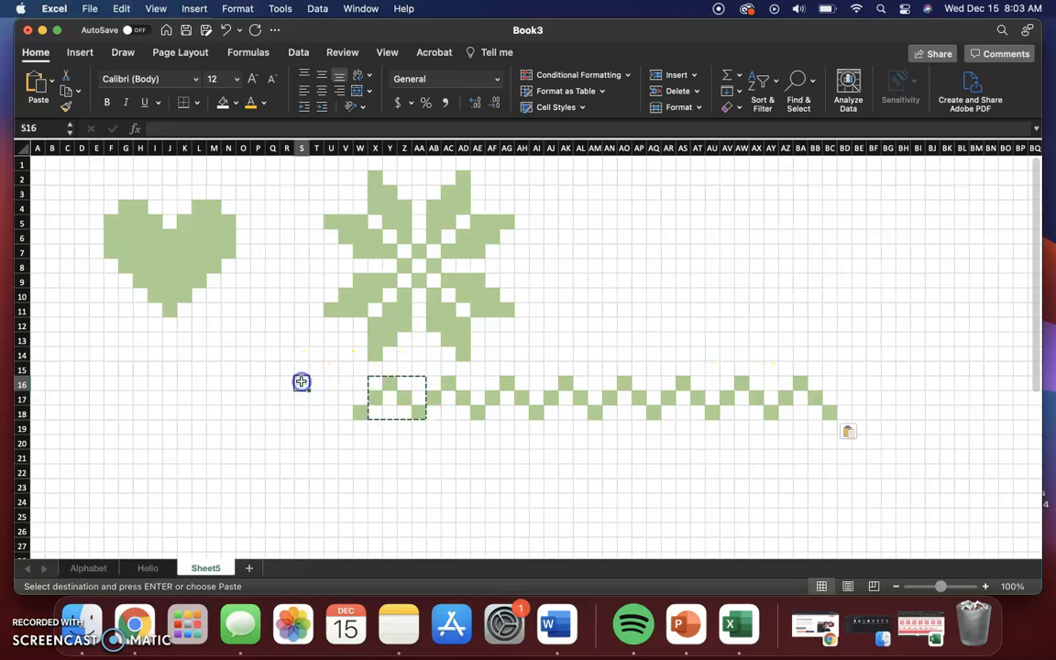
pyautogui.press('super+v')
pyautogui.click(315, 383)
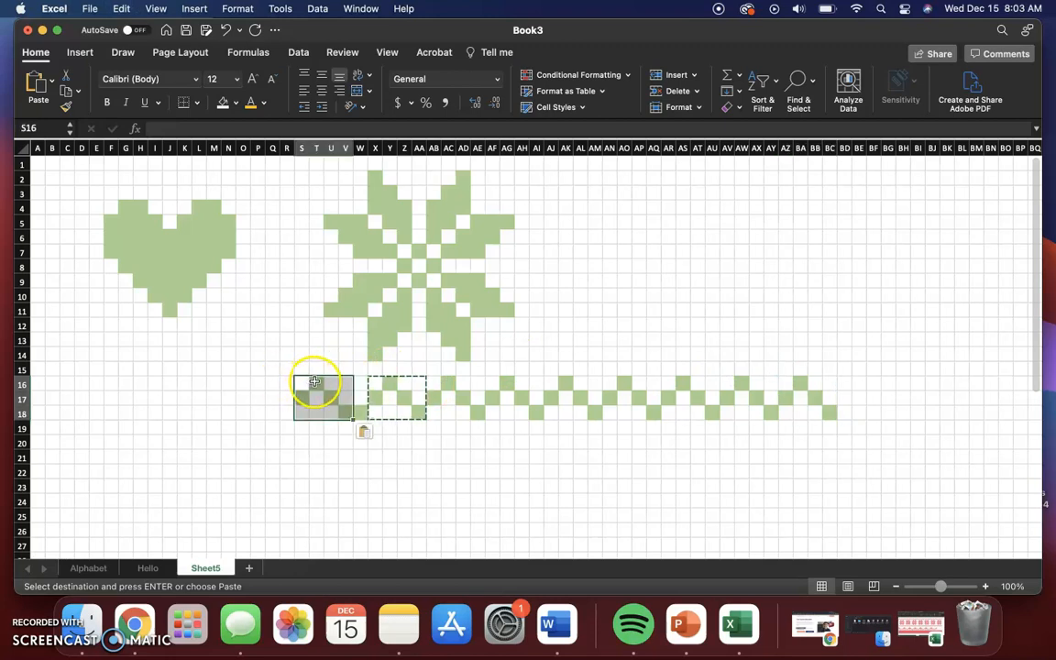
pyautogui.press('super+v')
pyautogui.click(300, 398)
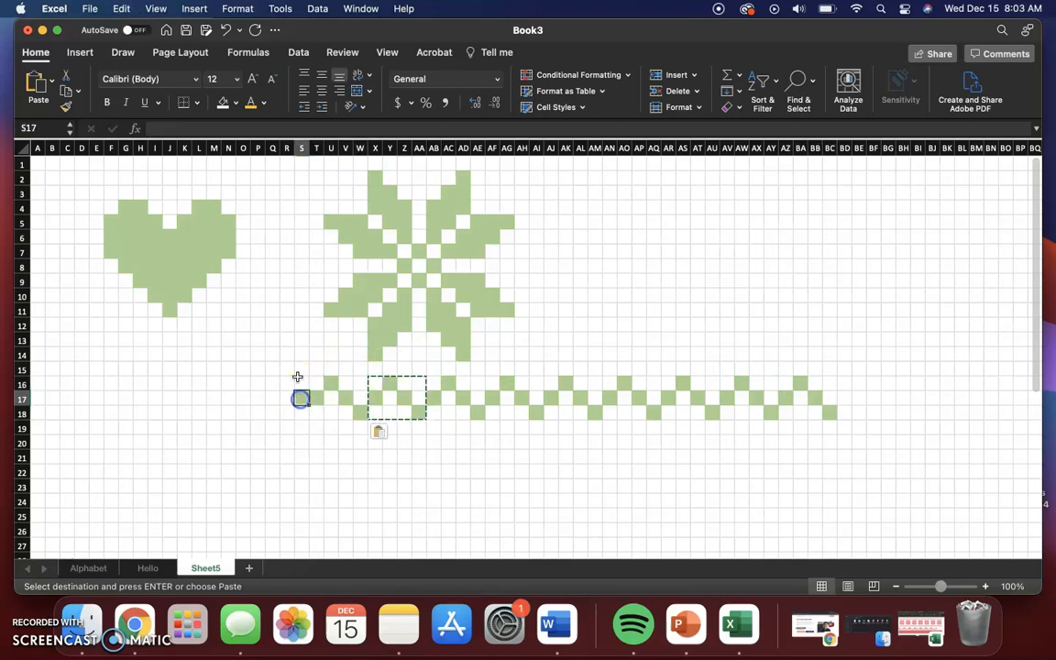
pyautogui.click(236, 102)
pyautogui.click(247, 131)
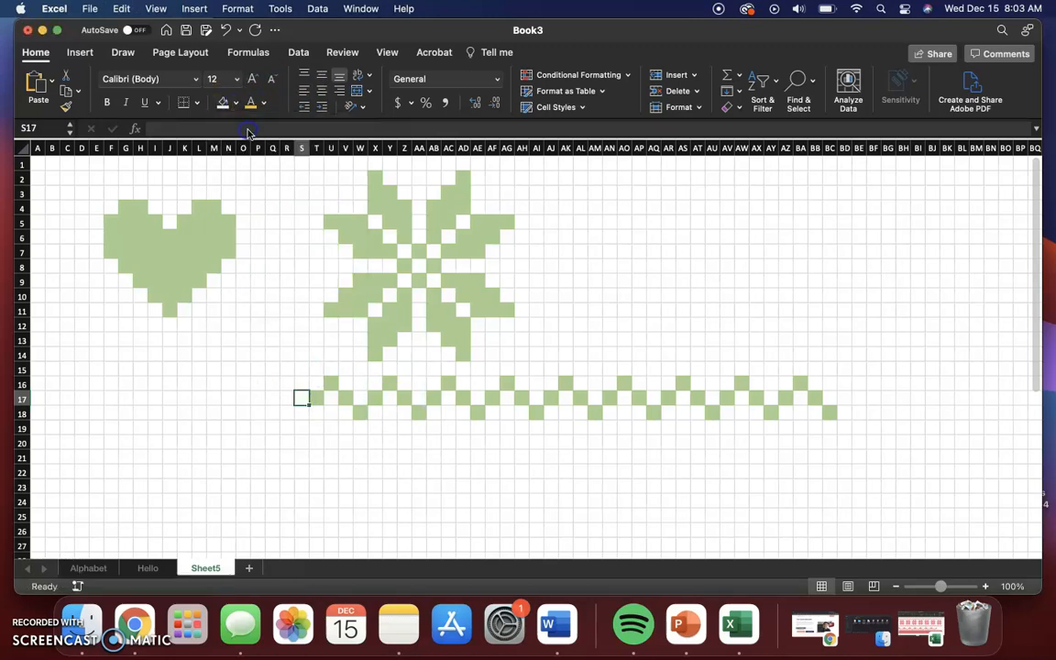
pyautogui.click(272, 427)
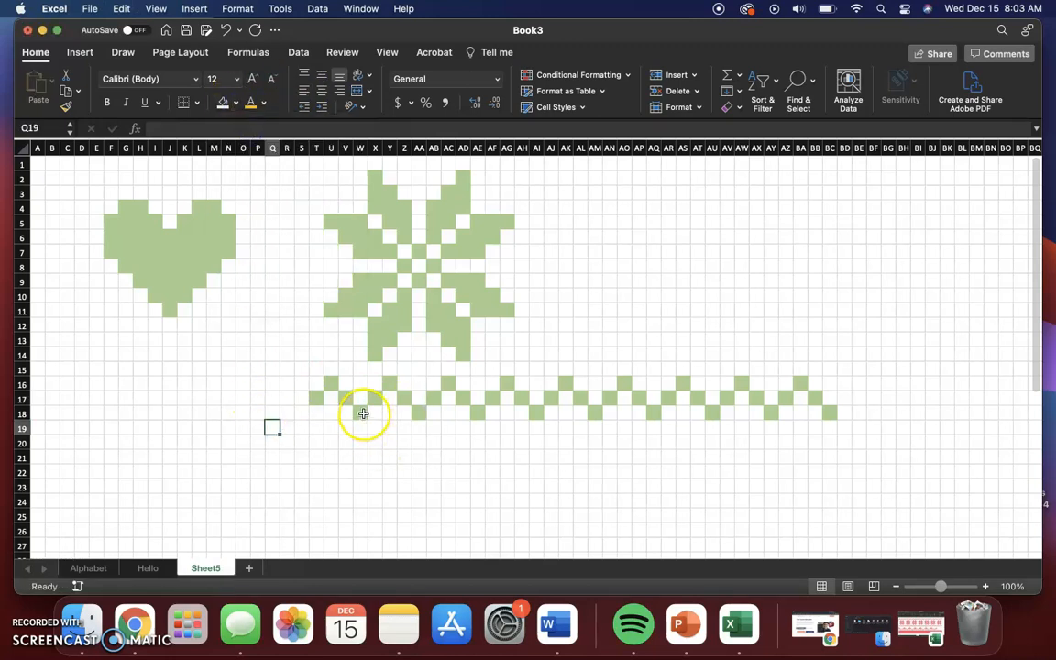
pyautogui.moveTo(363, 413); pyautogui.dragTo(318, 389)
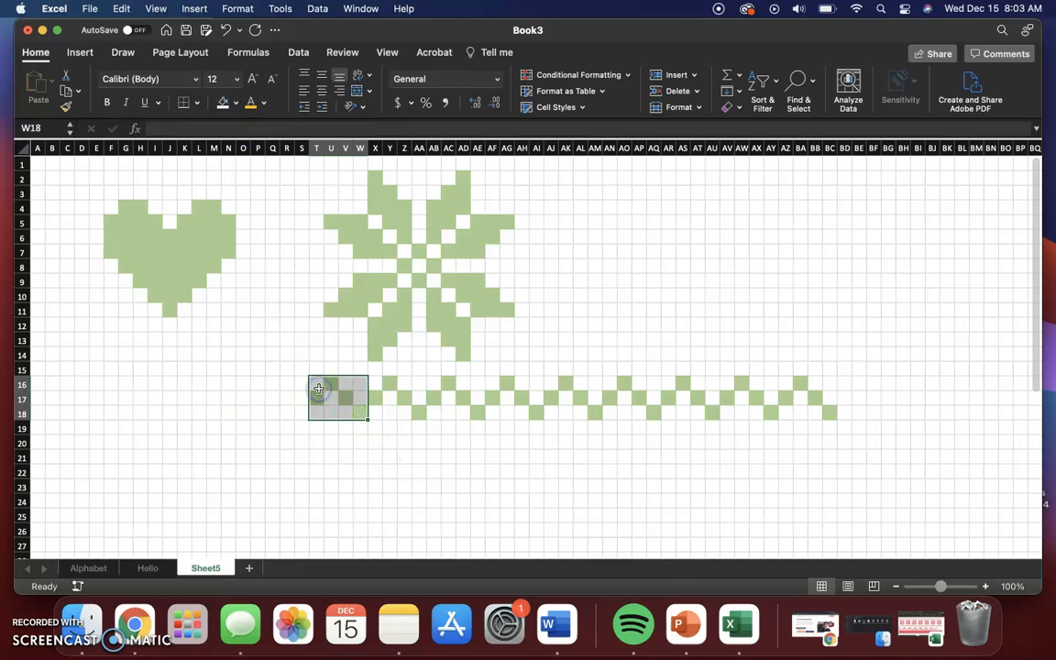
pyautogui.press('super+c')
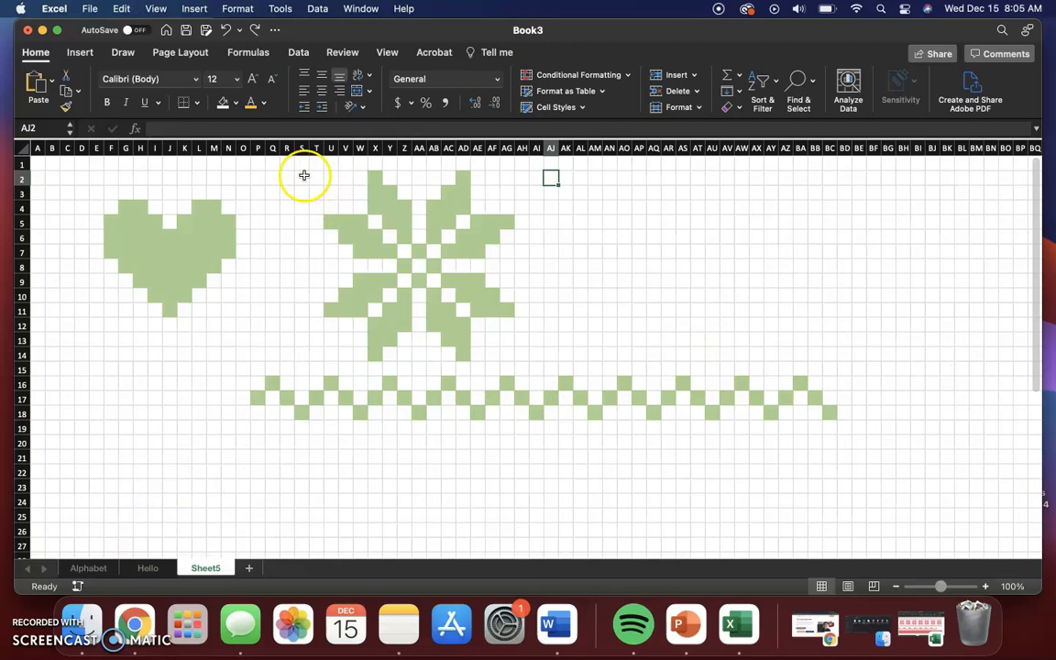
# Step: Copy the snowflake with its zigzag border, S2:AH18, and paste it at AI2, AY2 and BO2
pyautogui.moveTo(304, 176); pyautogui.dragTo(518, 407)
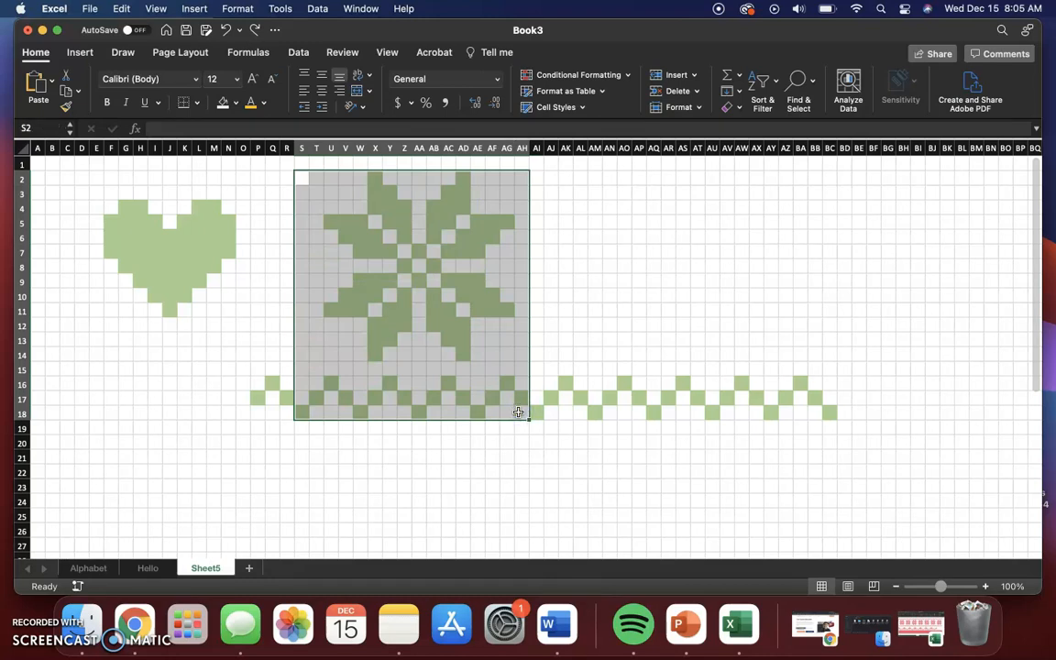
pyautogui.press('super+c')
pyautogui.click(537, 177)
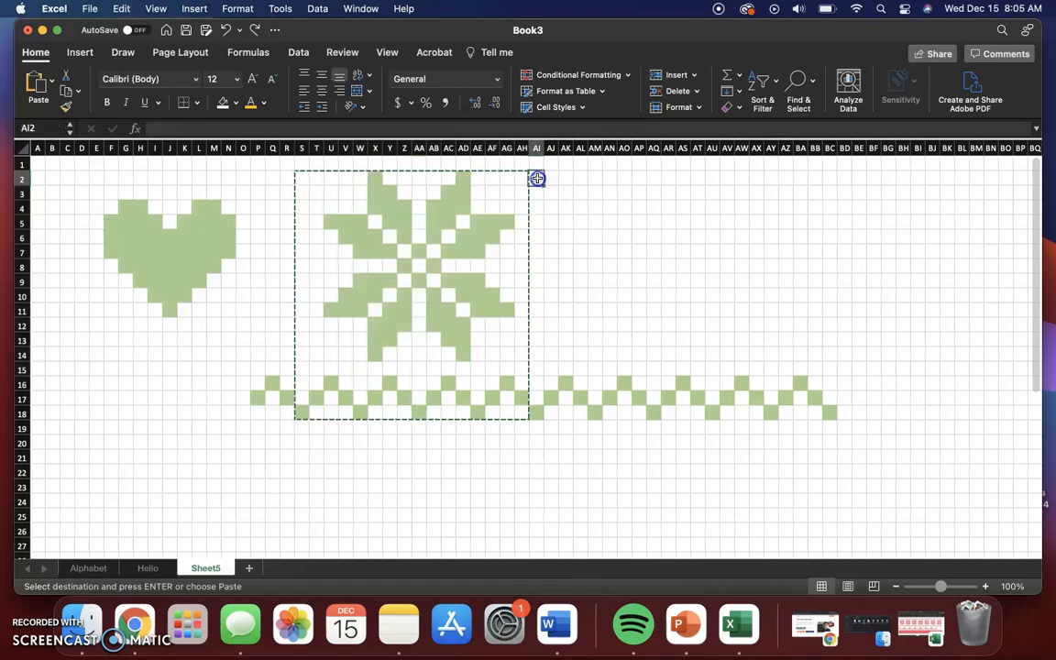
pyautogui.press('super+v')
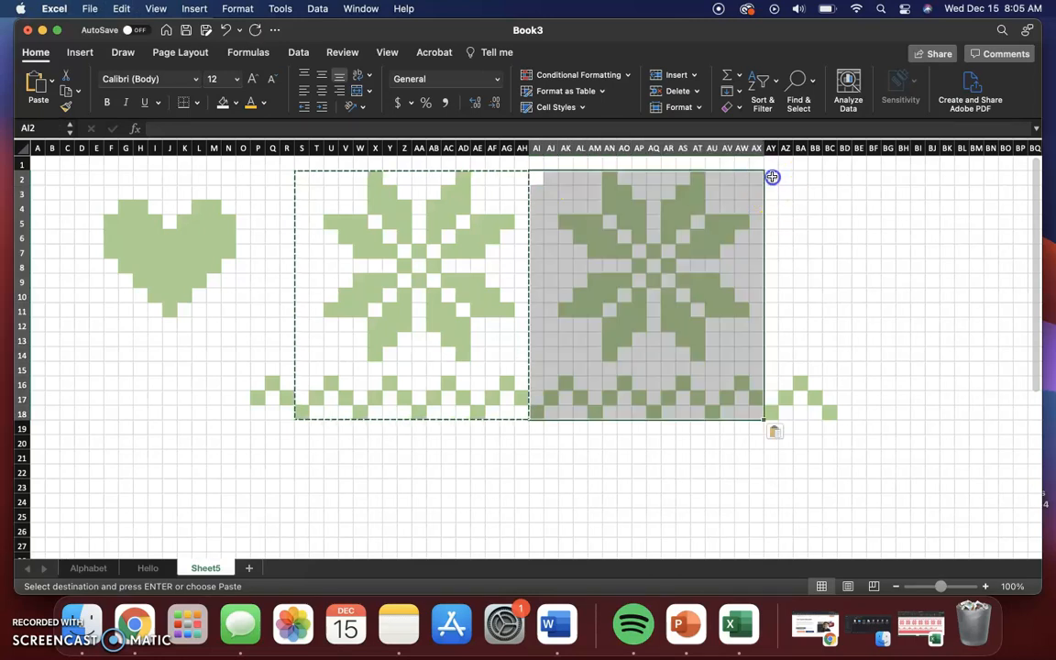
pyautogui.click(772, 177)
pyautogui.press('super+v')
pyautogui.click(1006, 177)
pyautogui.press('super+v')
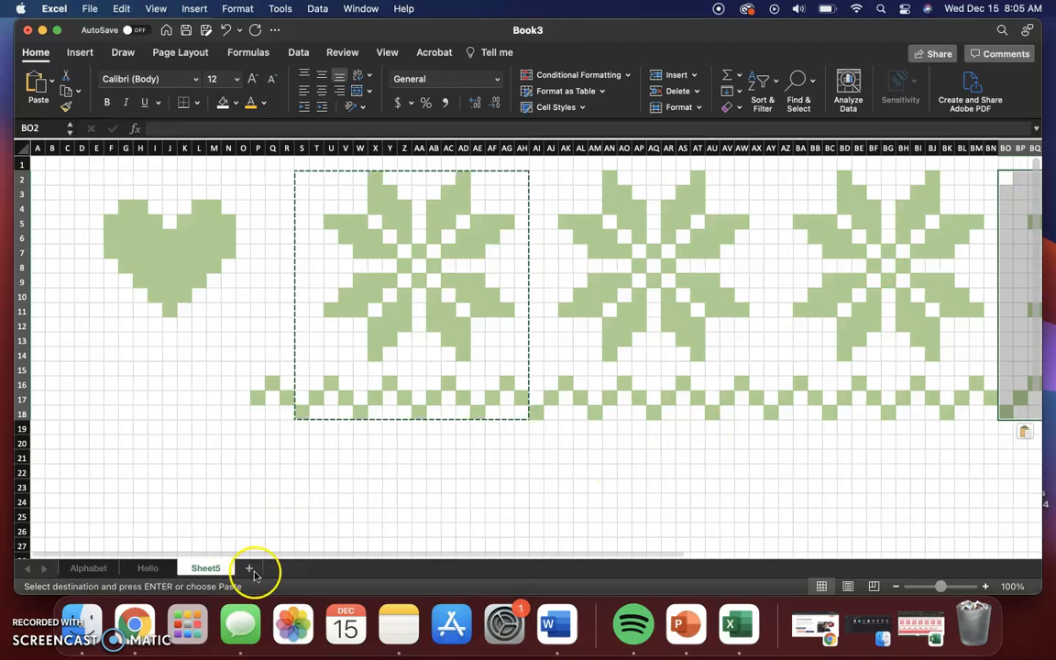